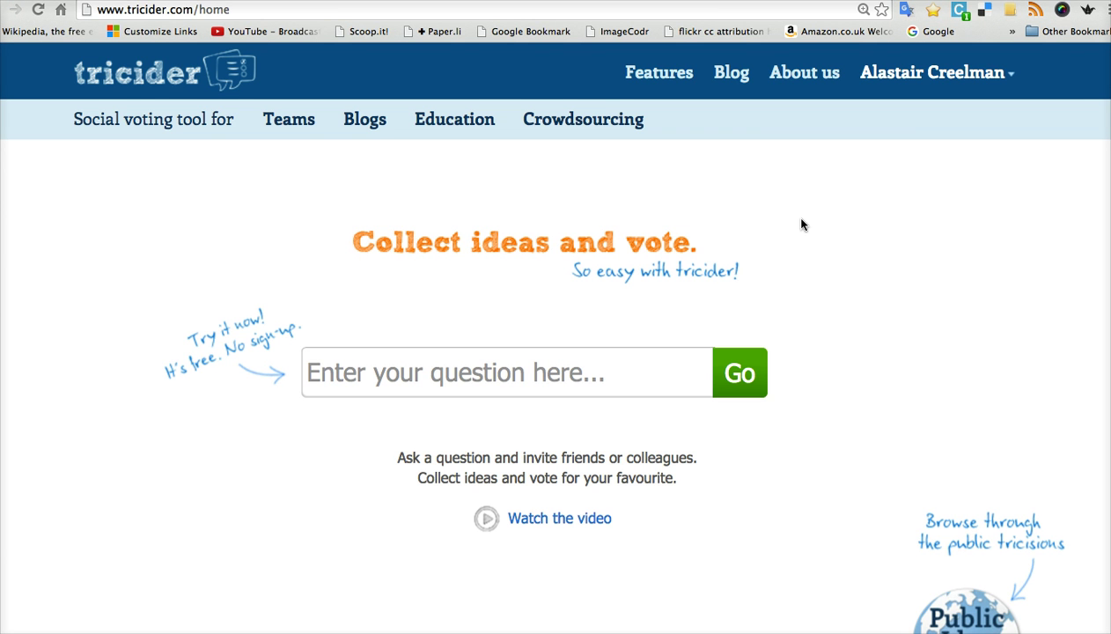
Create a new tricision by pasting the question 'How can we make class discussions more effective?'
left_click(802, 219)
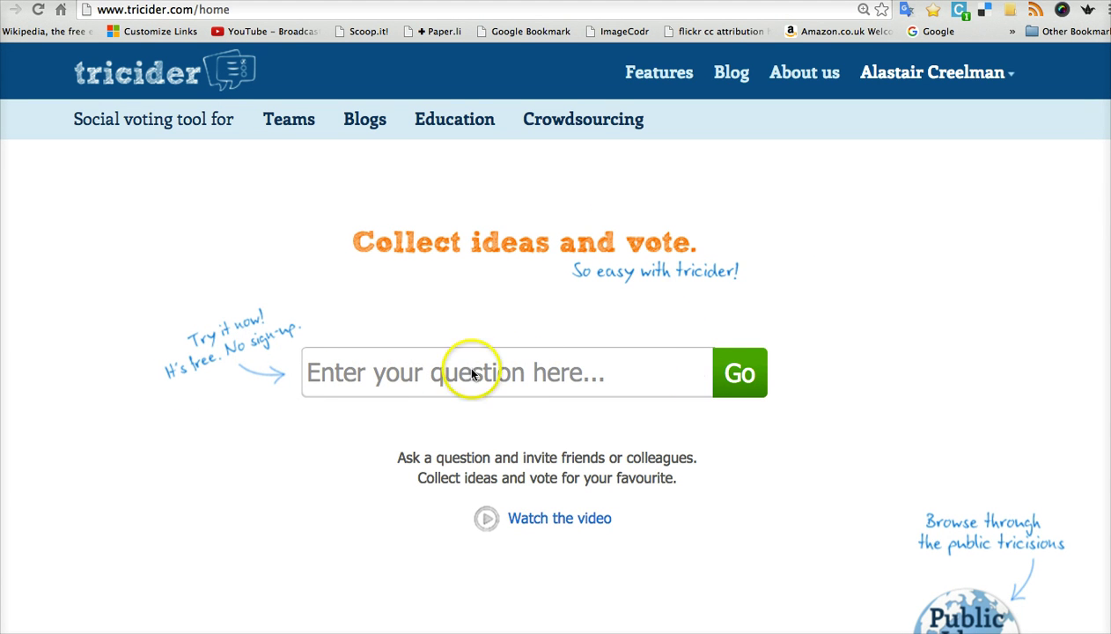
left_click(319, 371)
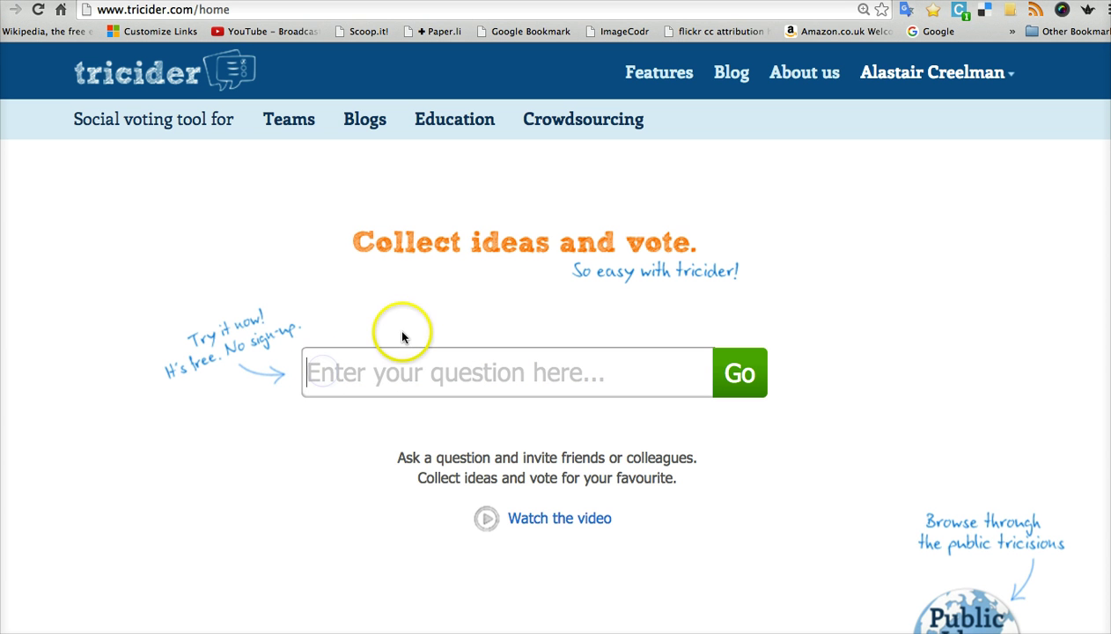
key("super+v")
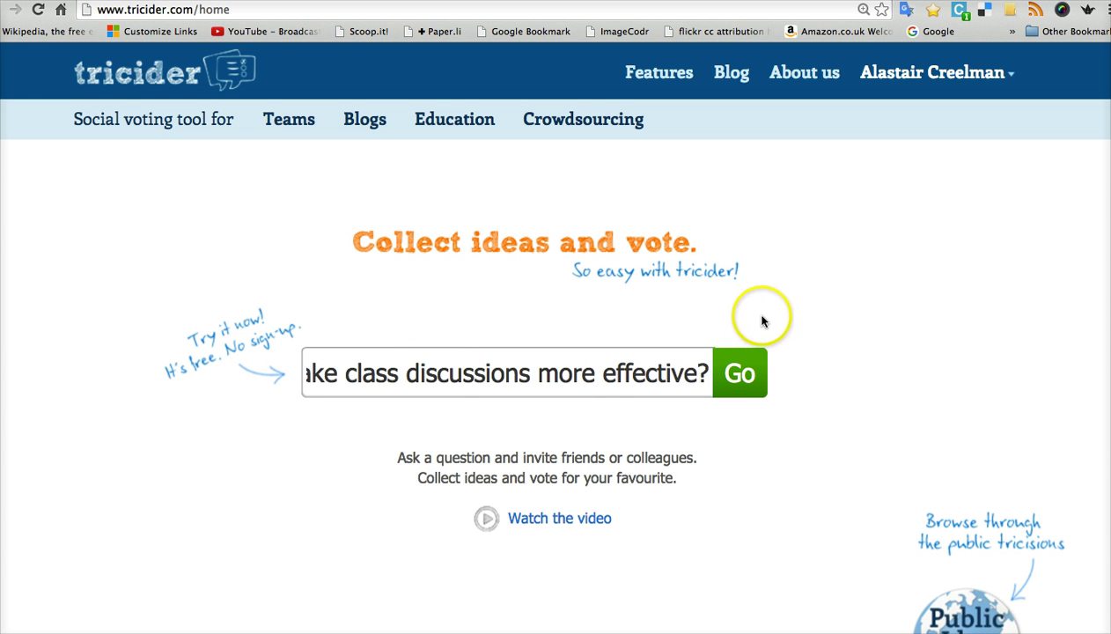
left_click(738, 374)
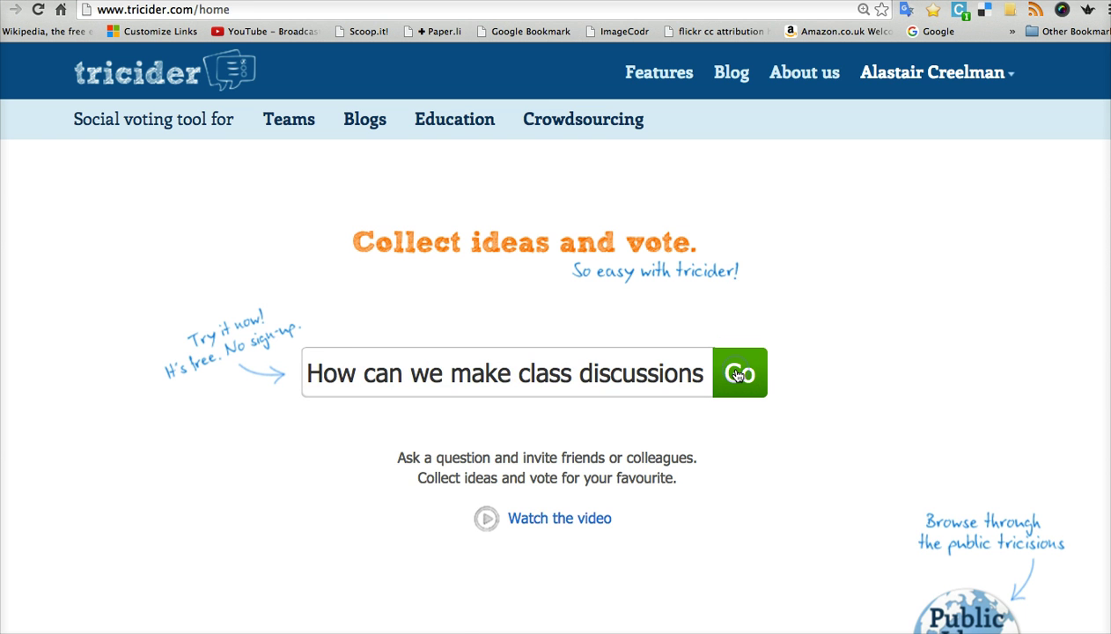
left_click(329, 252)
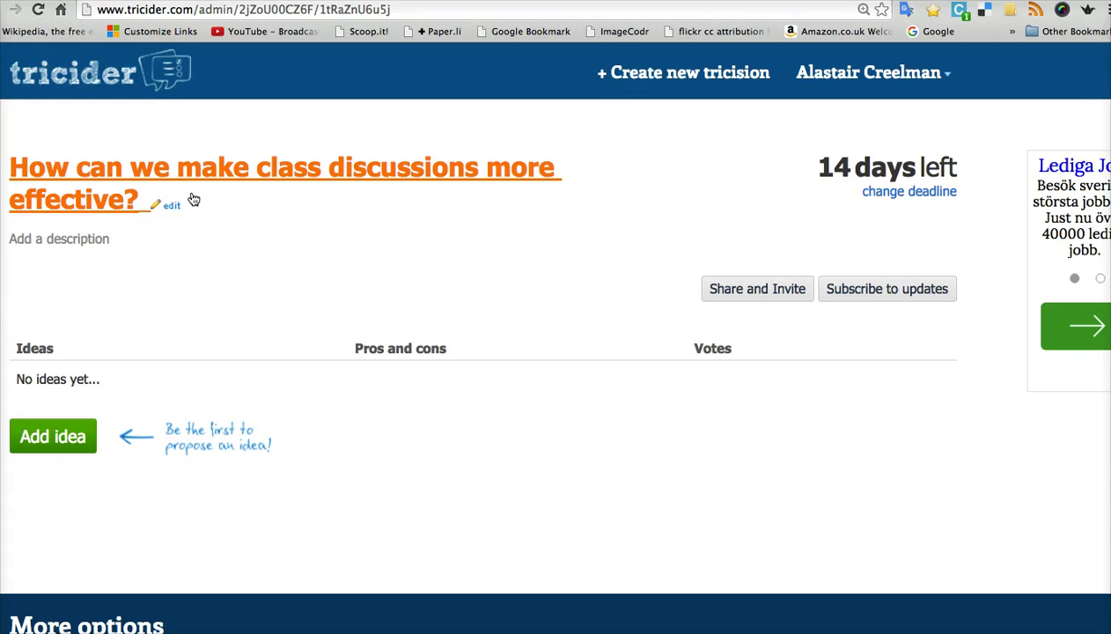
left_click(227, 207)
left_click(64, 240)
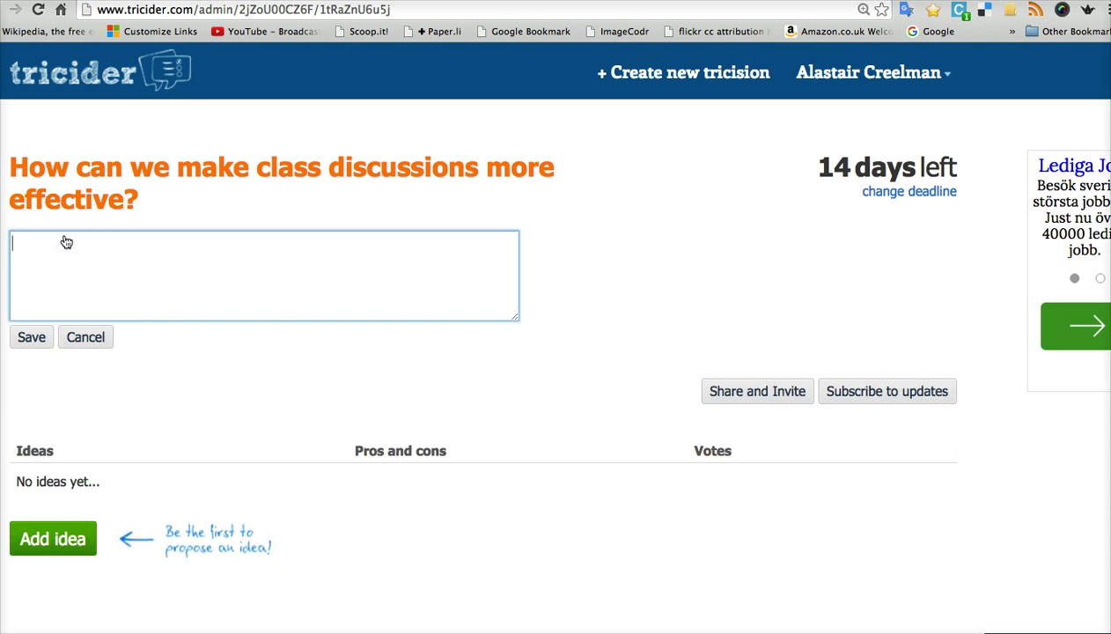
left_click(33, 247)
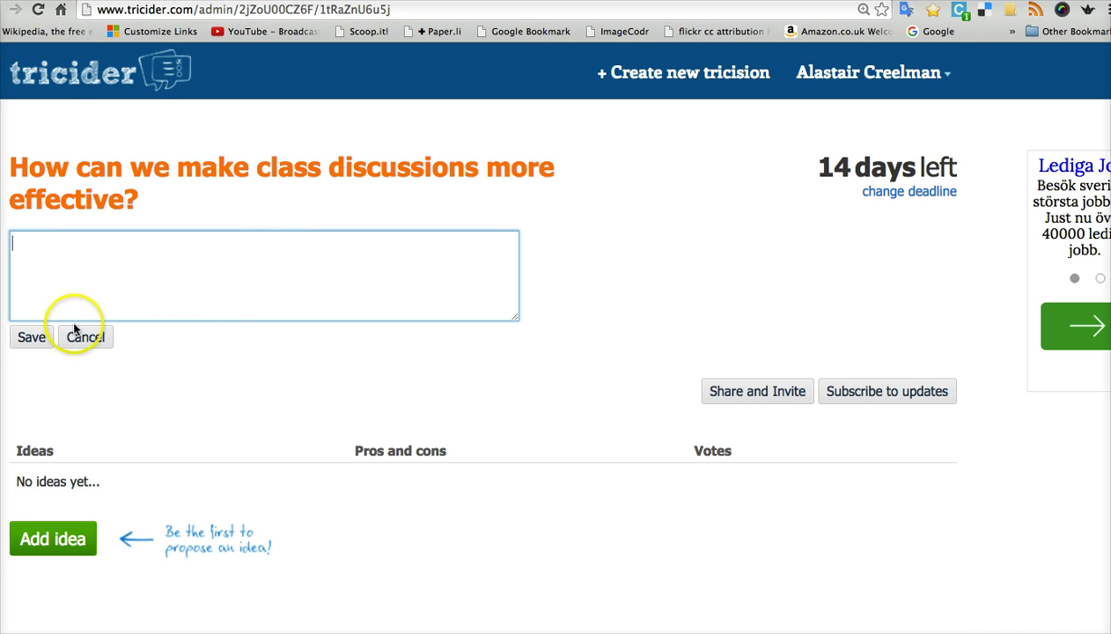
left_click(29, 336)
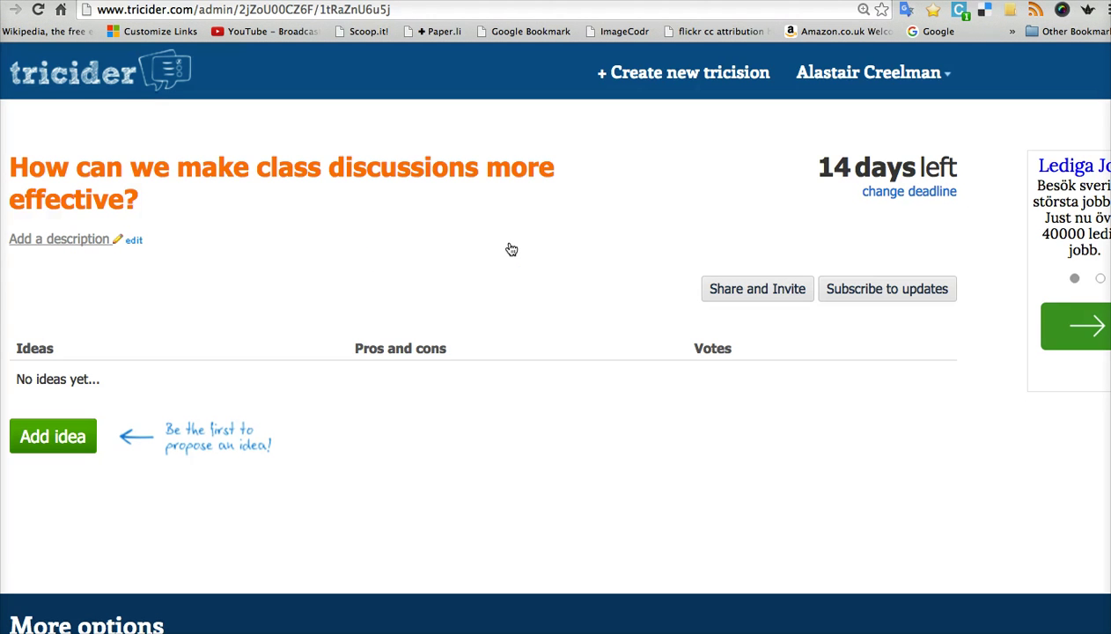
left_click(750, 292)
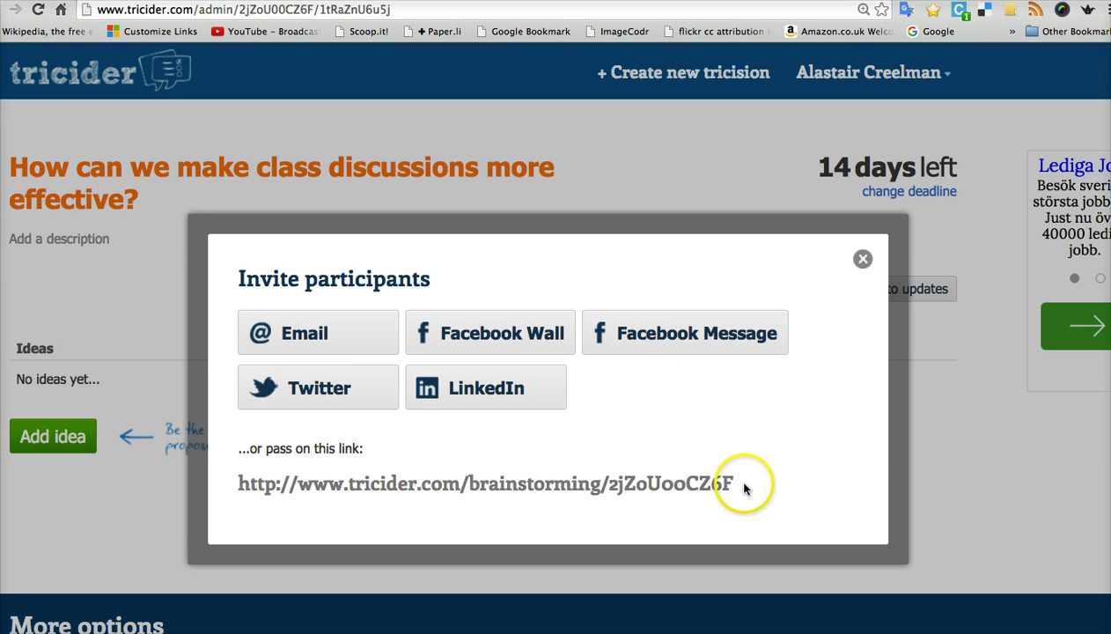
left_click_drag(731, 488, 228, 485)
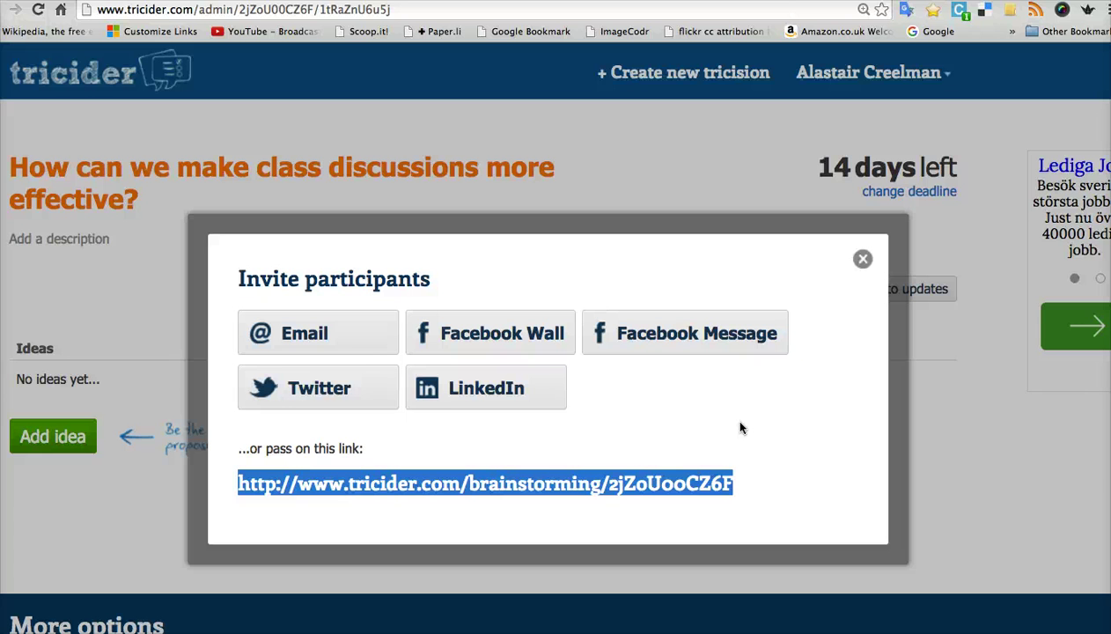
left_click(863, 257)
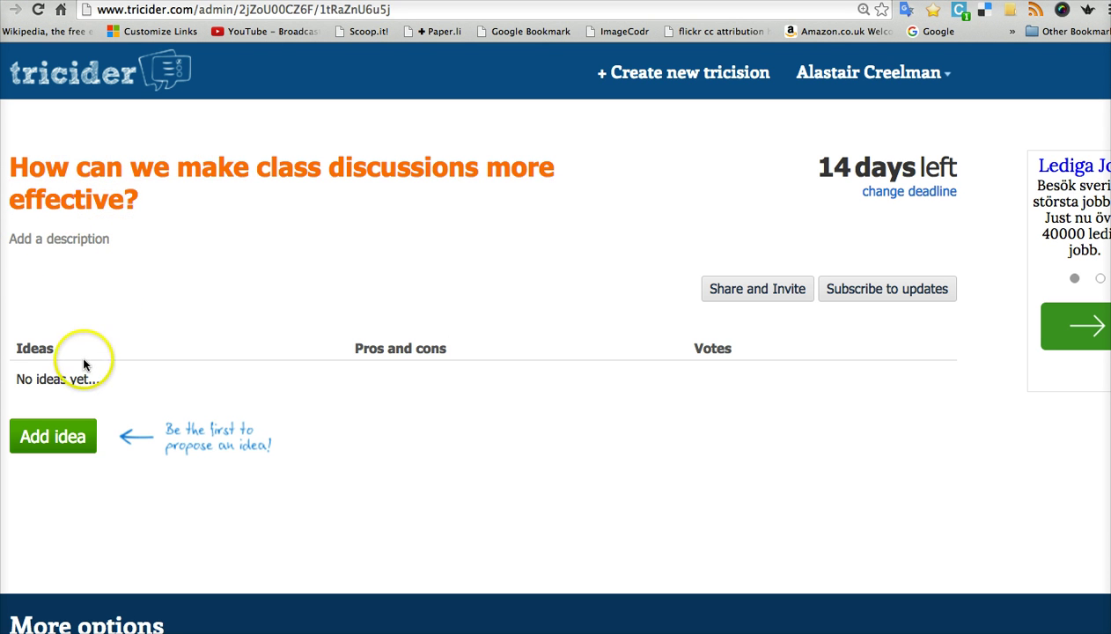
Add 'My idea is xxxxxxx' as the first idea on the class-discussions question
left_click(48, 438)
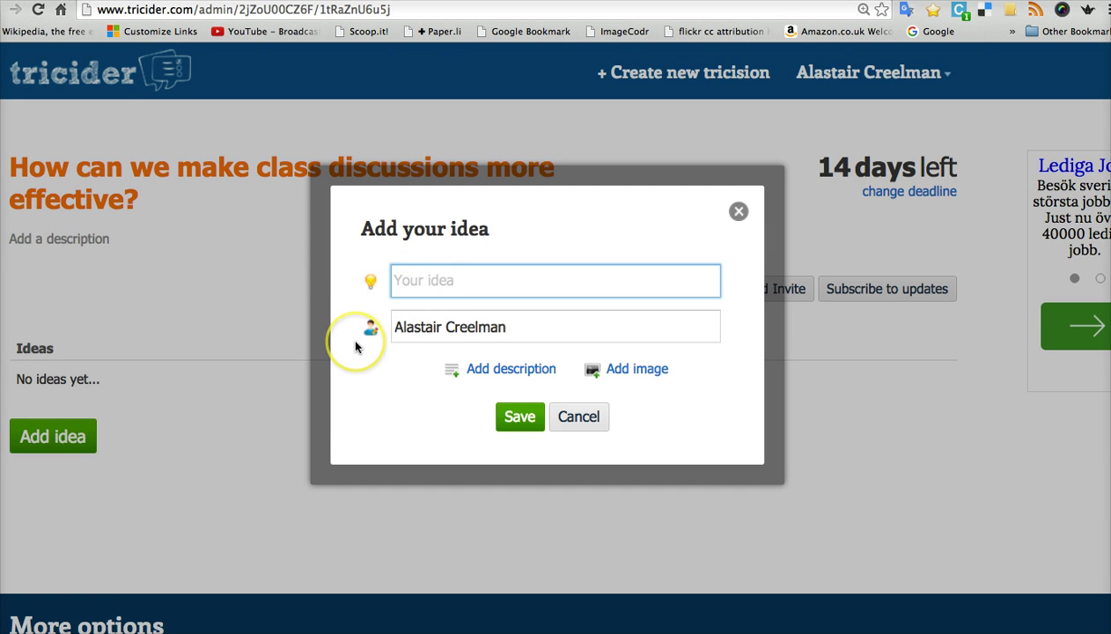
type("My ide")
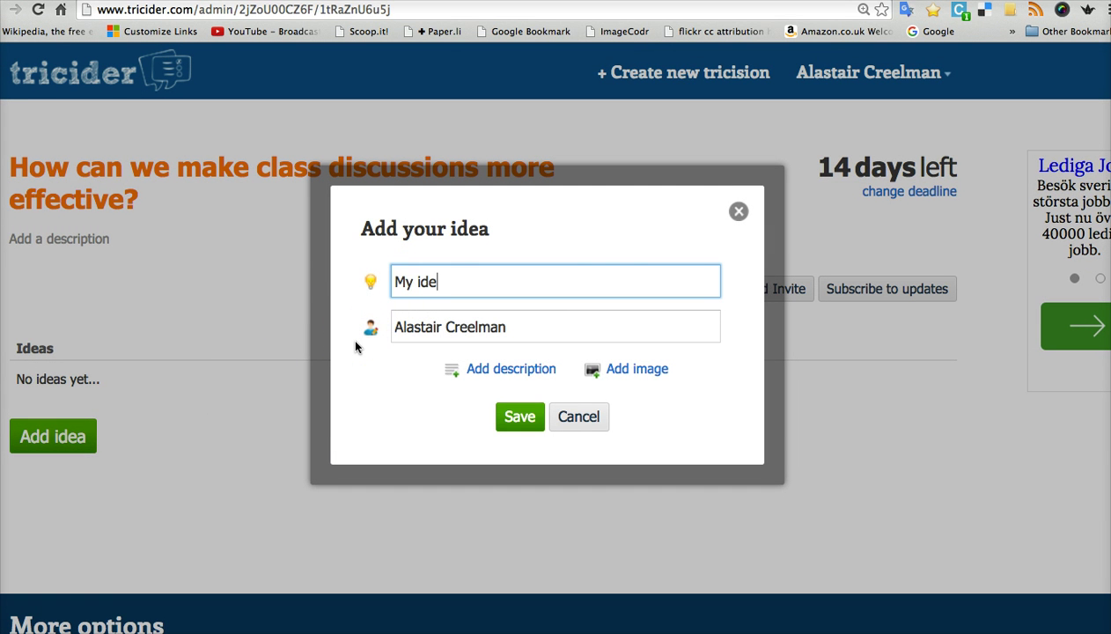
type("a is xxxxxxx")
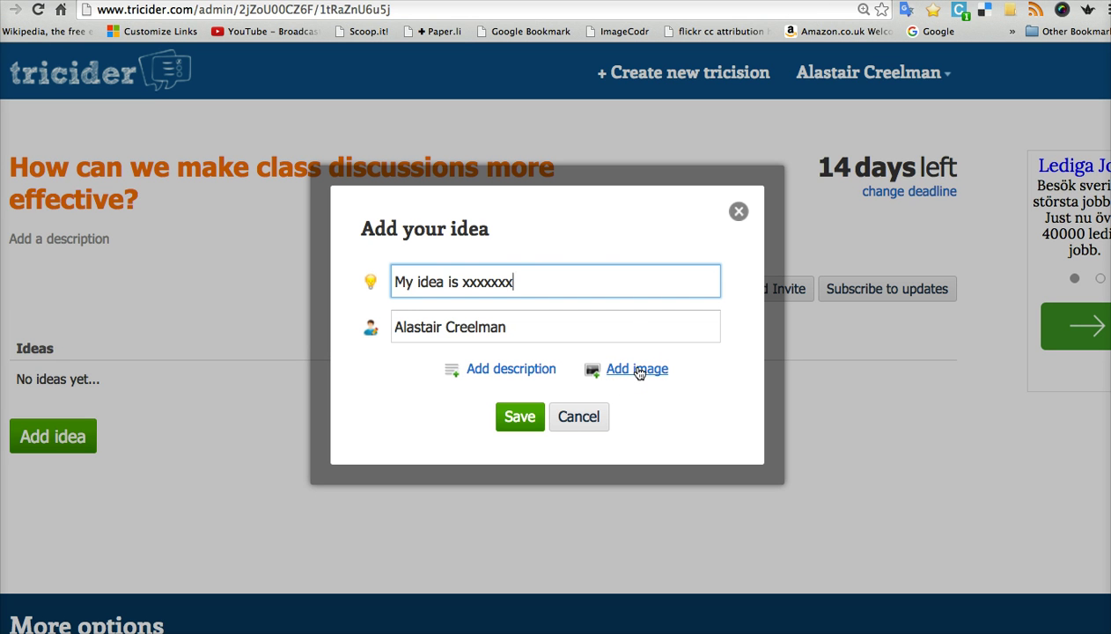
left_click(518, 415)
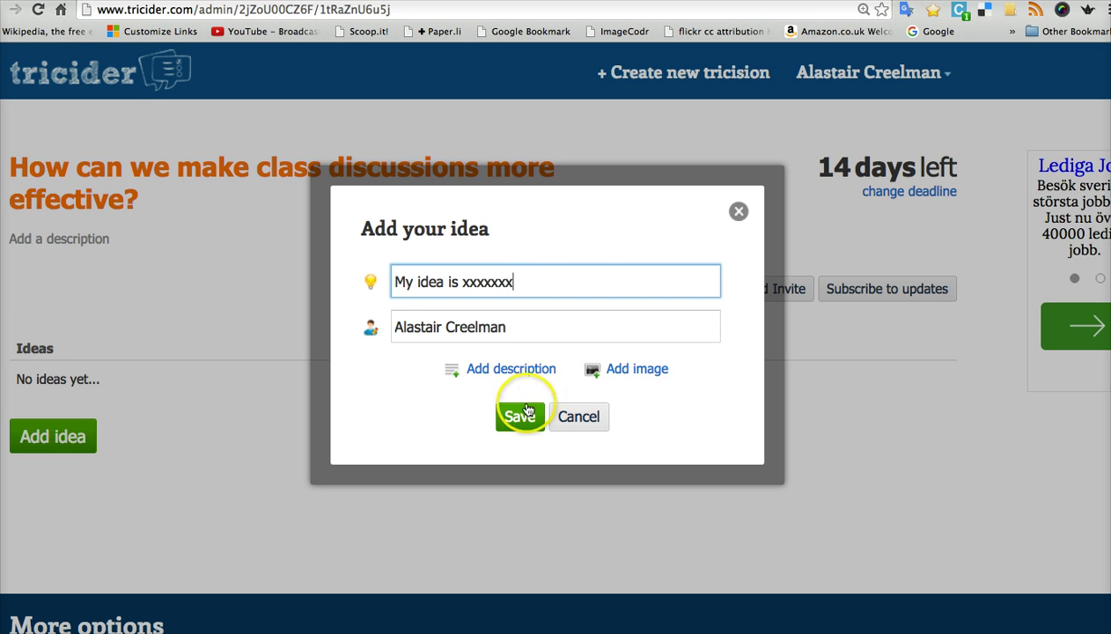
scroll(522, 422, "down", 2)
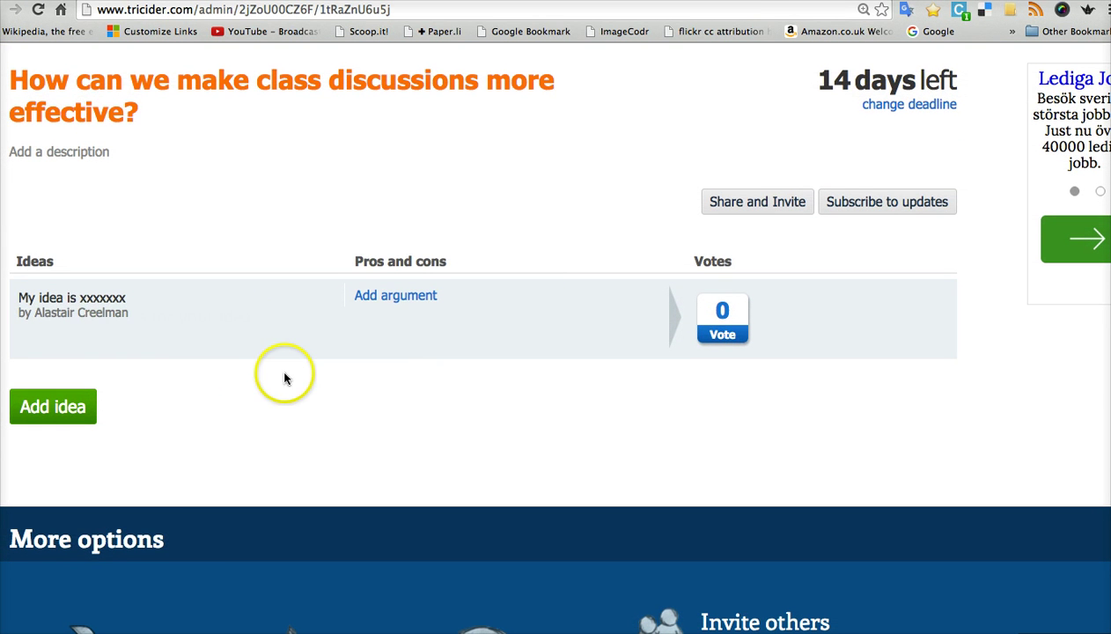
Start a new argument on the idea and mark it as a pro (+)
mouse_move(105, 304)
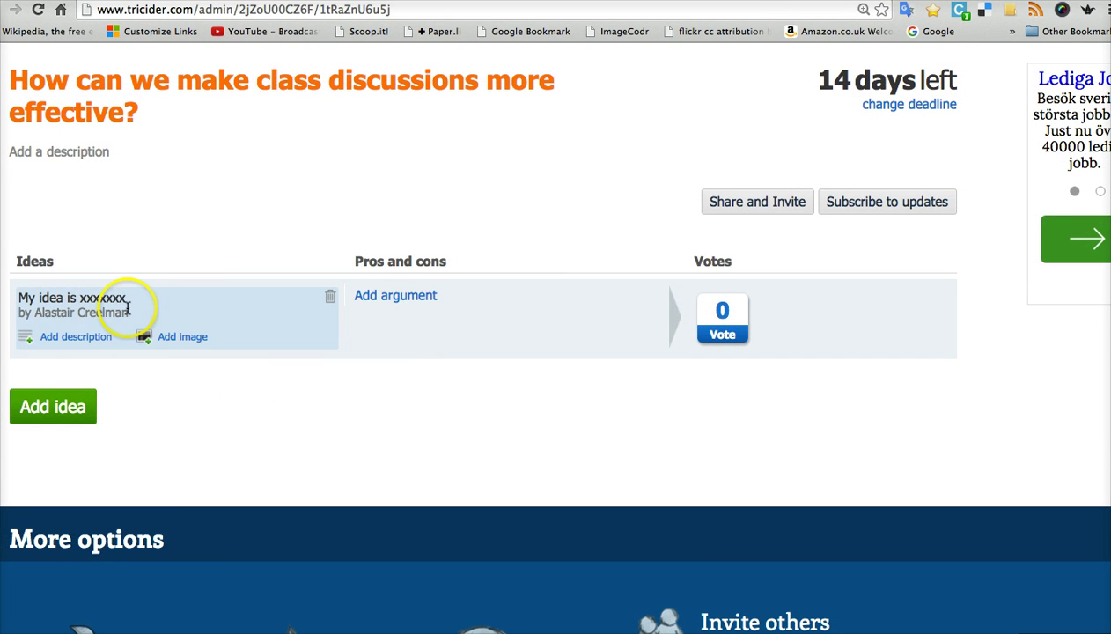
left_click(124, 303)
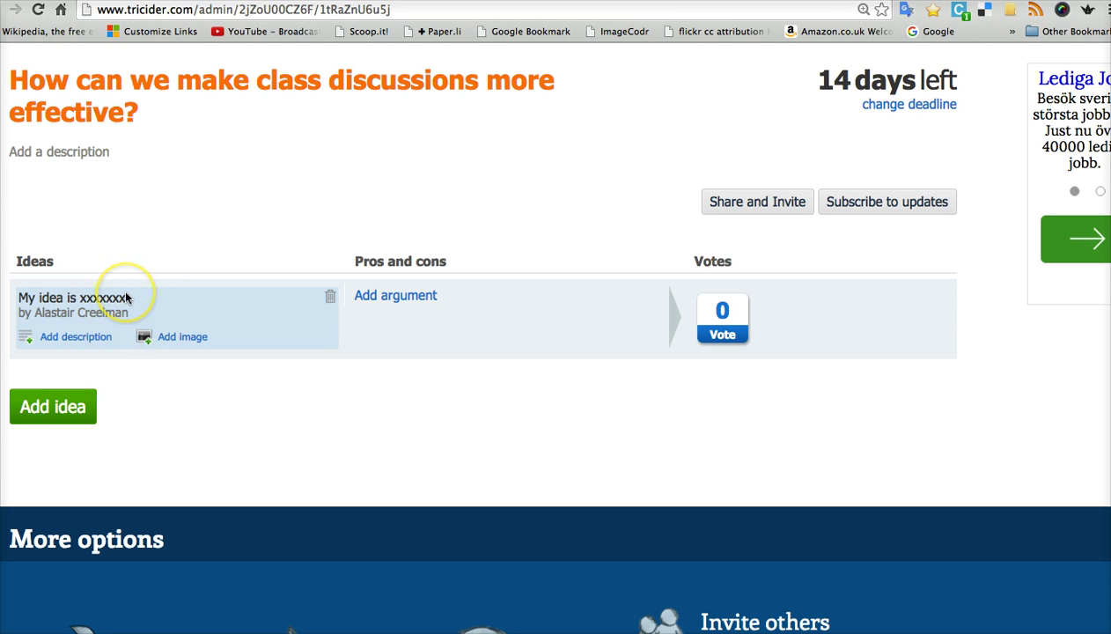
left_click(393, 301)
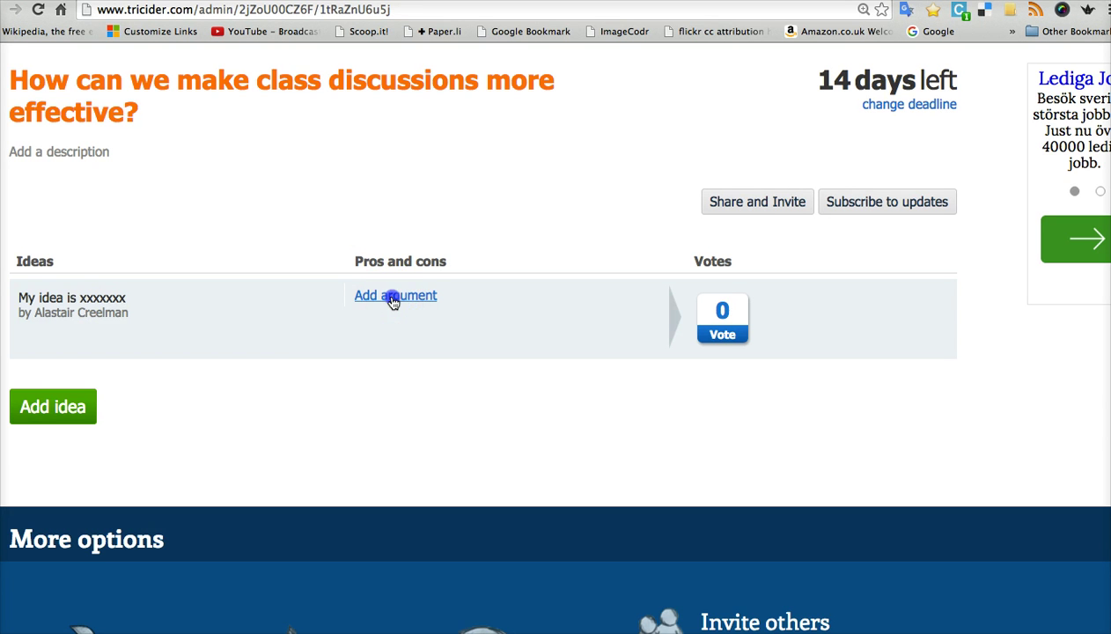
left_click(361, 299)
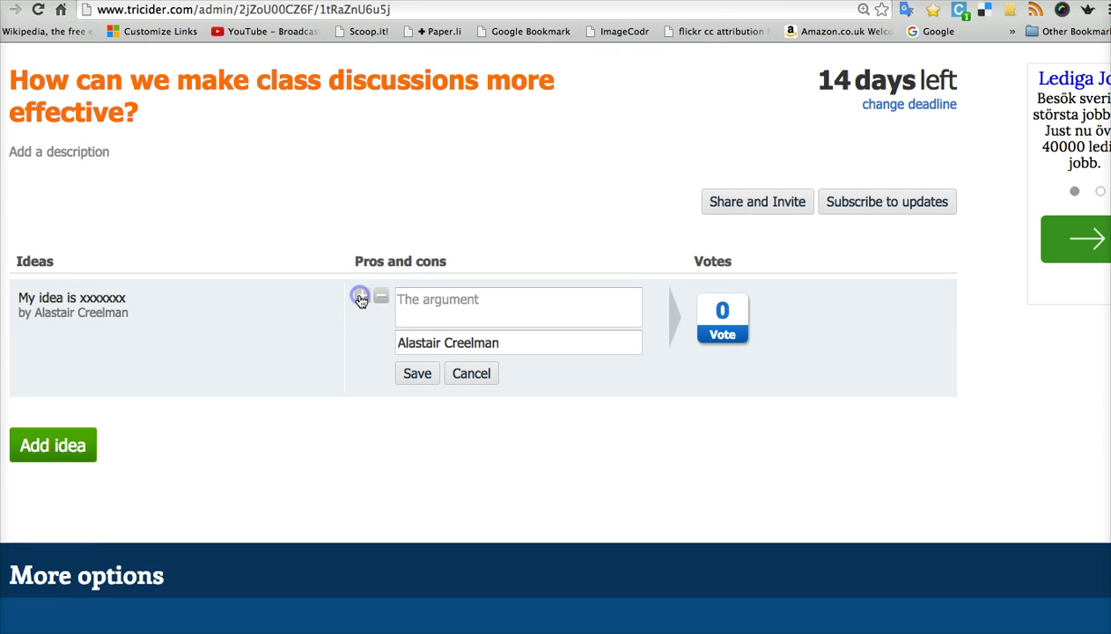
left_click(364, 301)
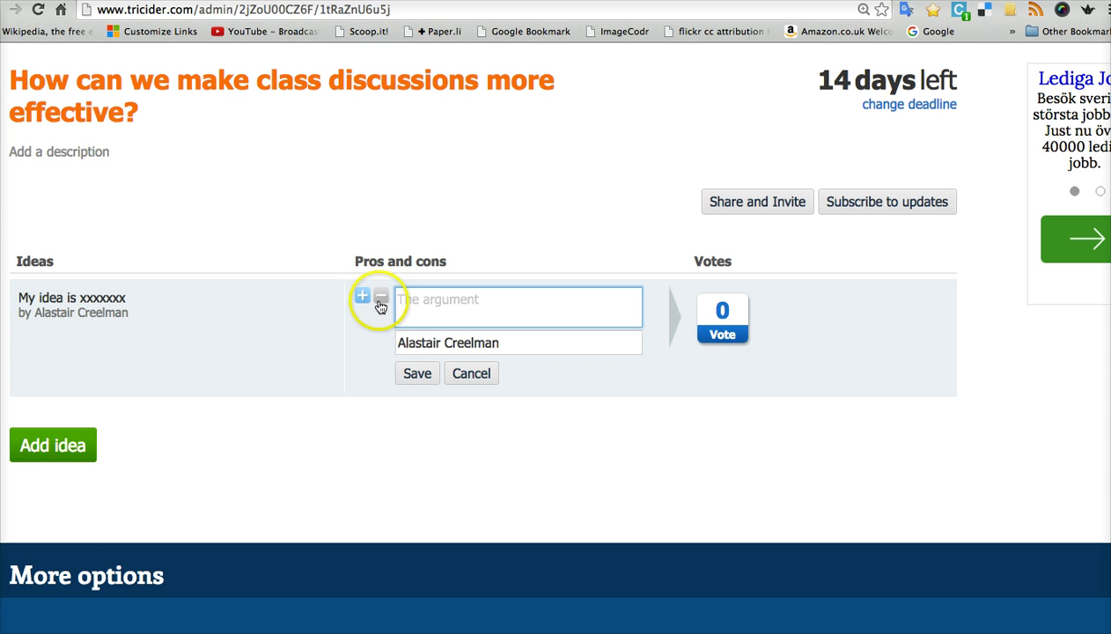
left_click(381, 298)
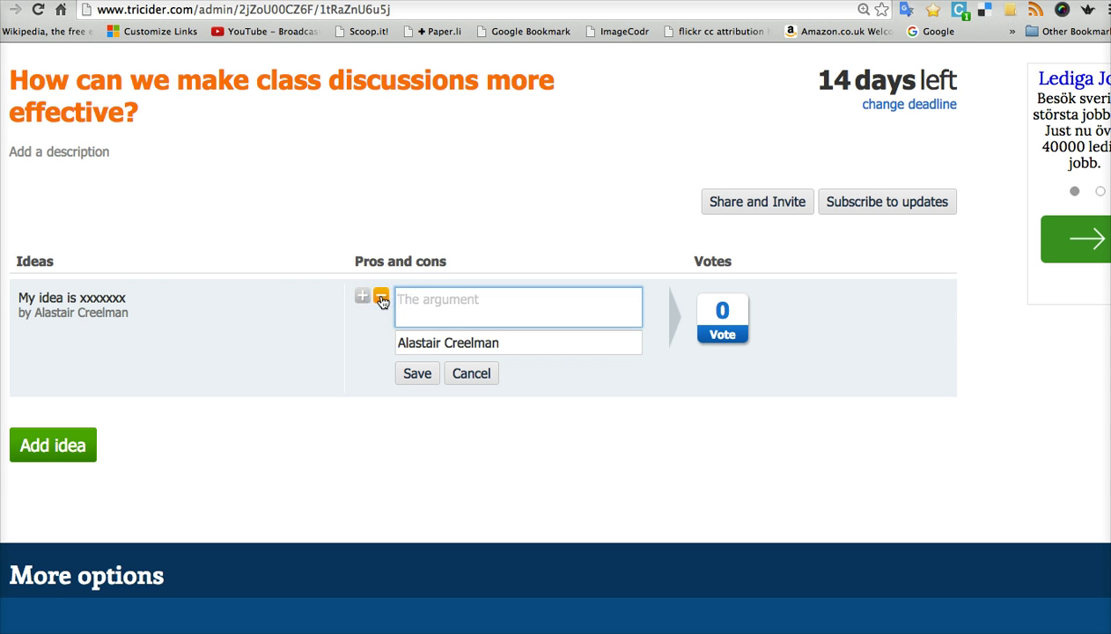
left_click(360, 299)
left_click(381, 299)
Enter and save the pro argument text 'I think it's great'
left_click(434, 304)
type("I think it'")
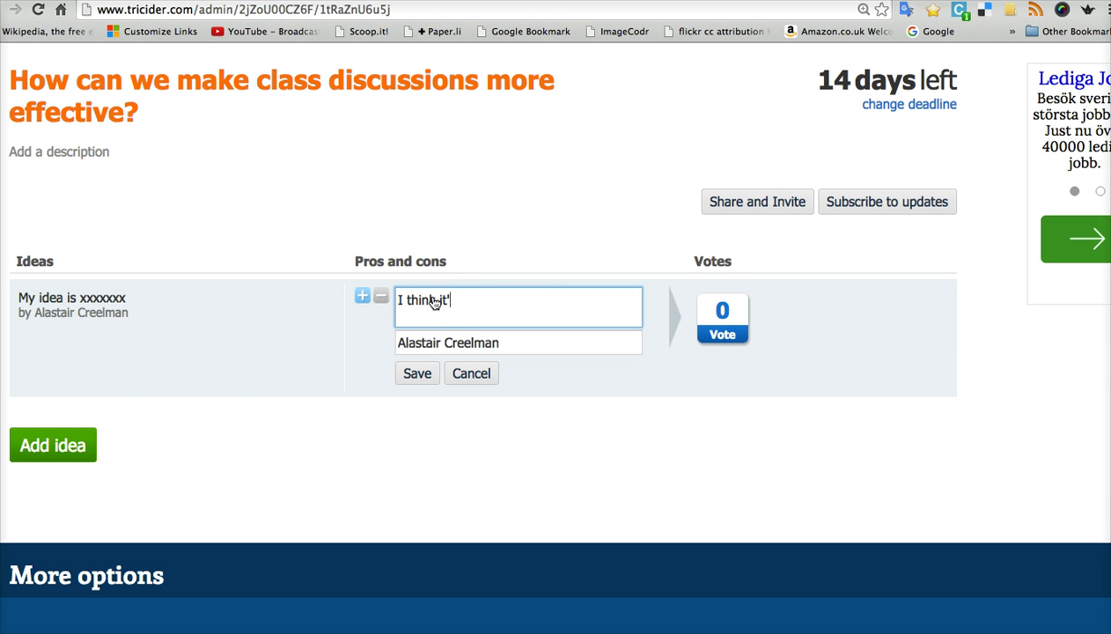
type("s great")
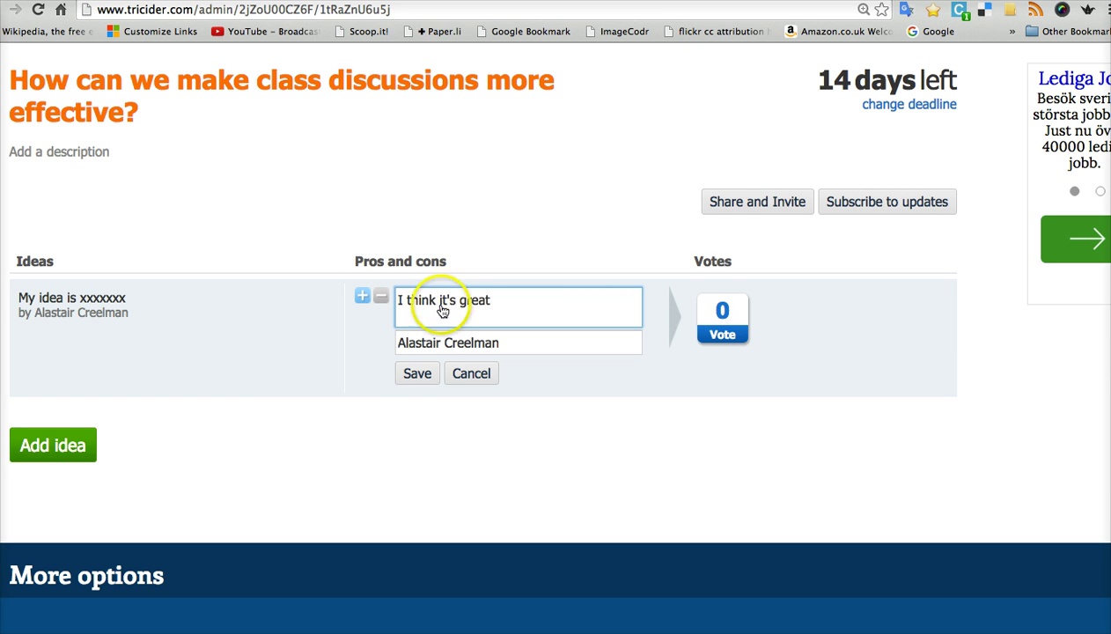
left_click(417, 373)
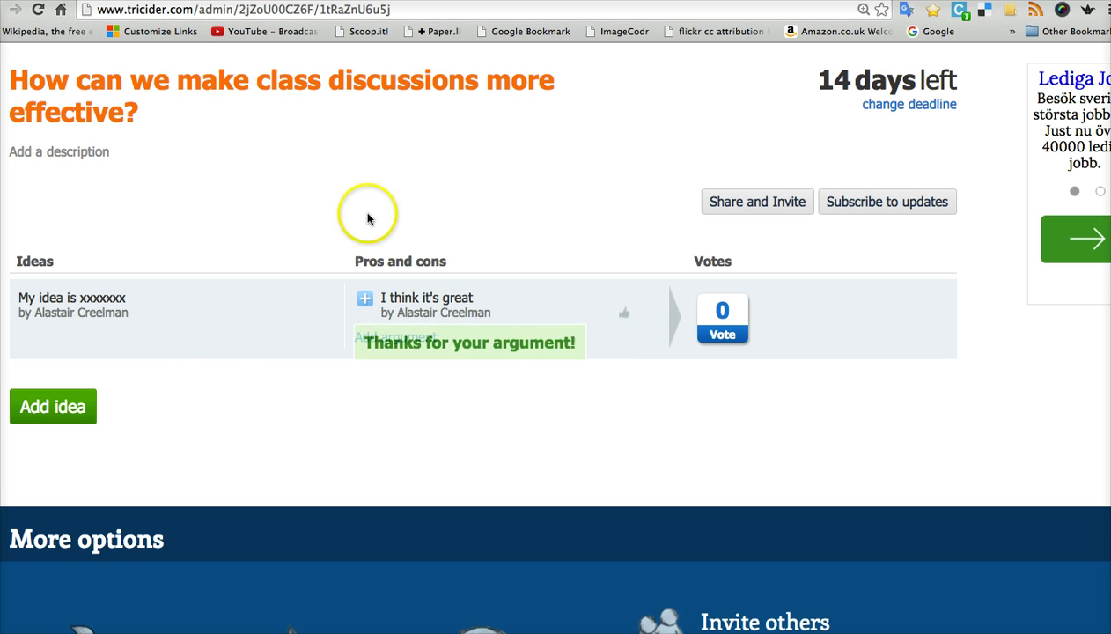
mouse_move(111, 315)
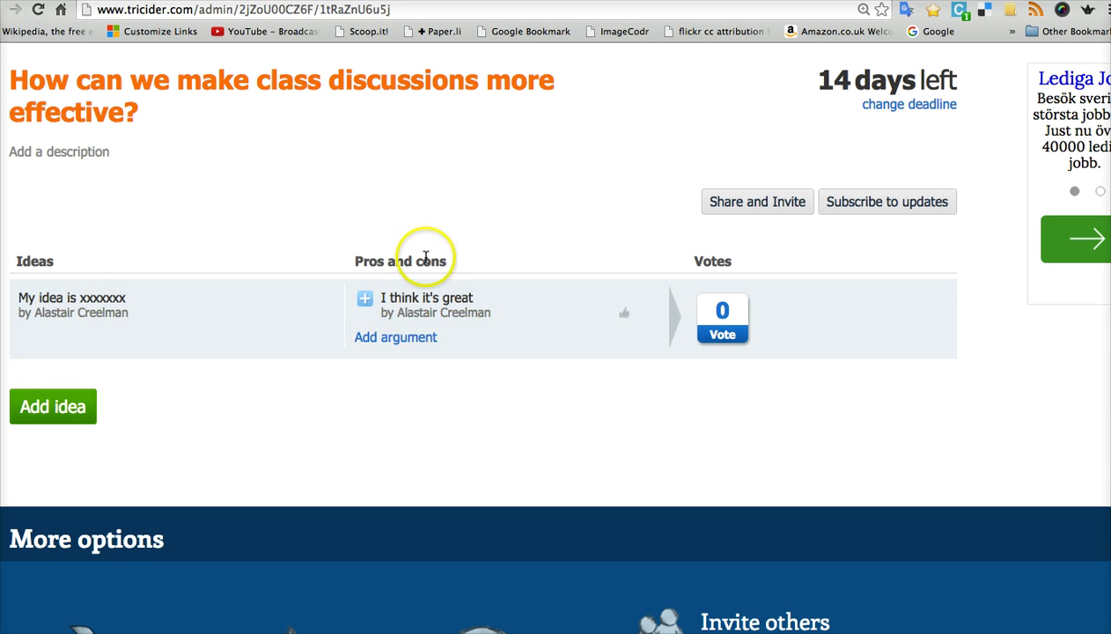
mouse_move(363, 296)
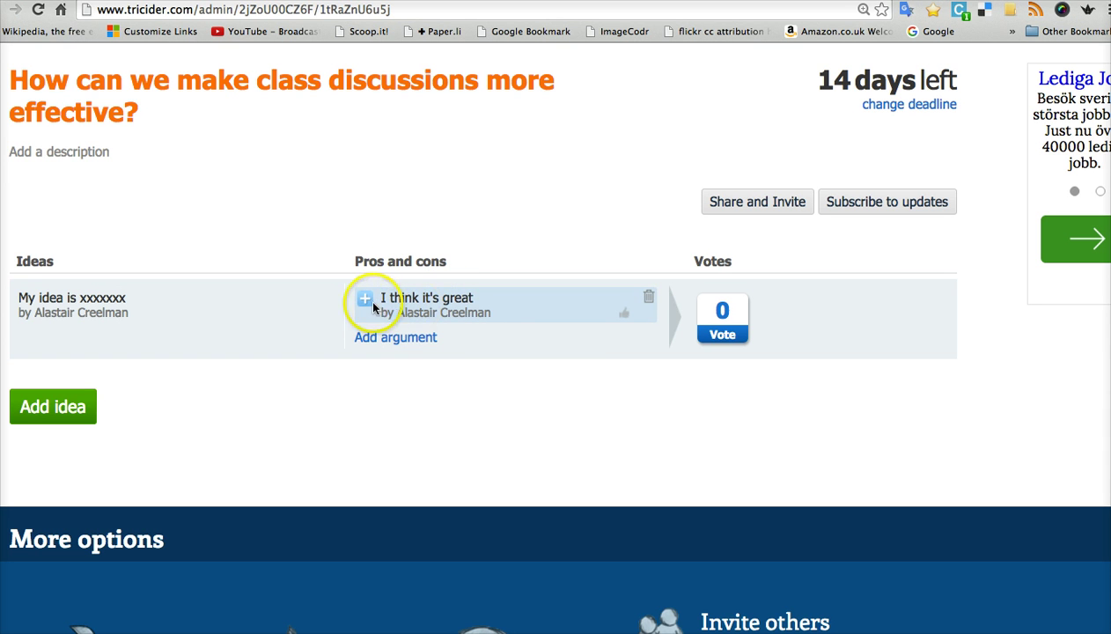
mouse_move(433, 315)
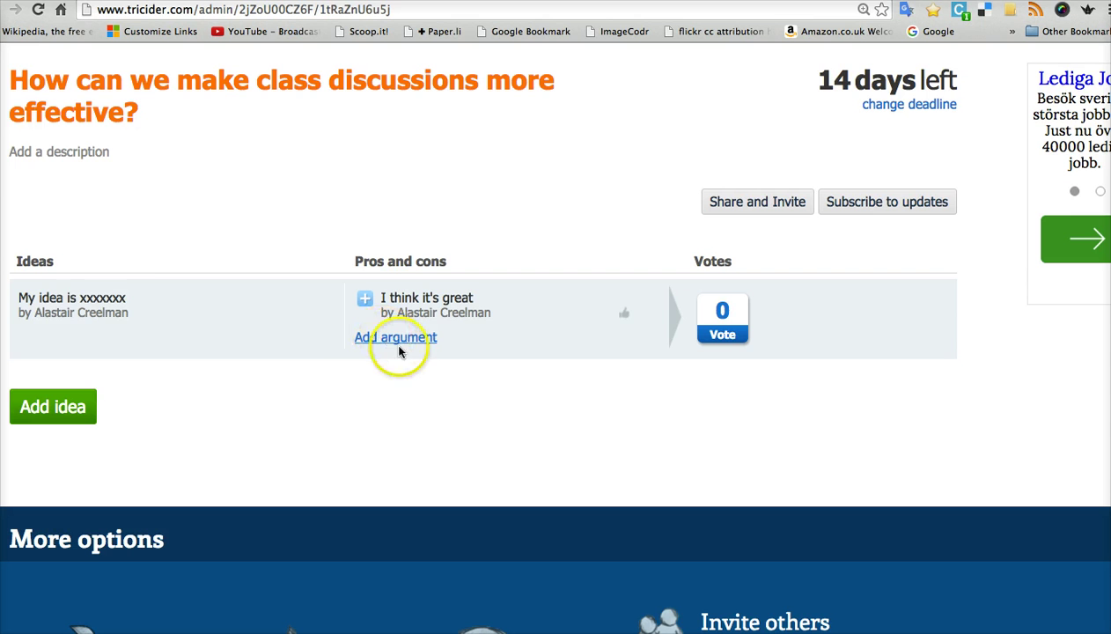
mouse_move(145, 305)
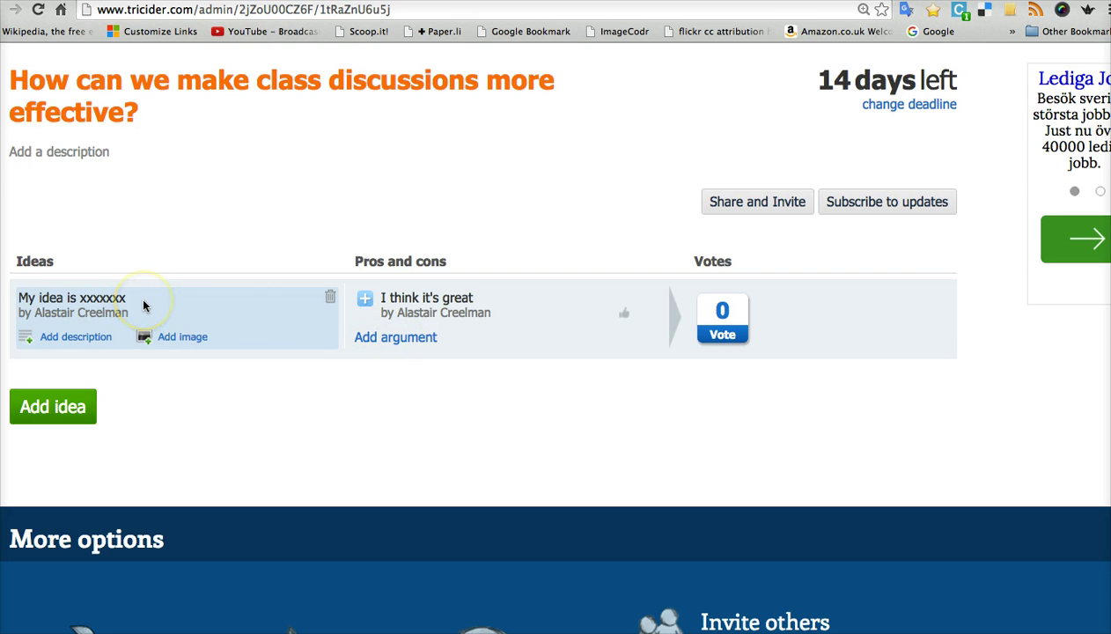
Add 'Not so good' to the idea as a con (minus) argument
left_click(95, 306)
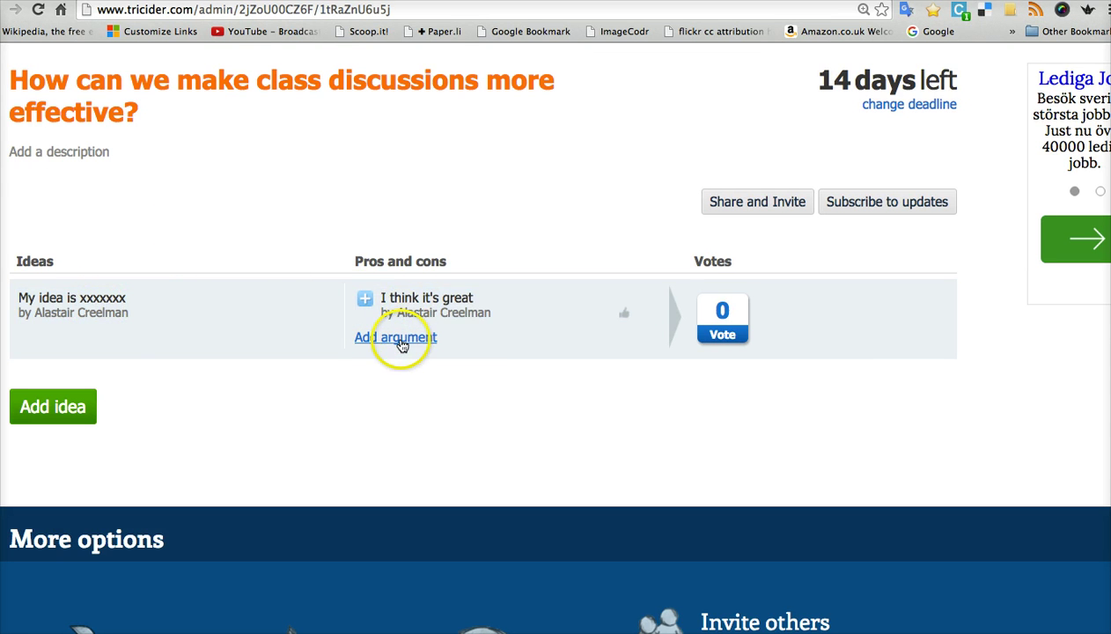
left_click(400, 342)
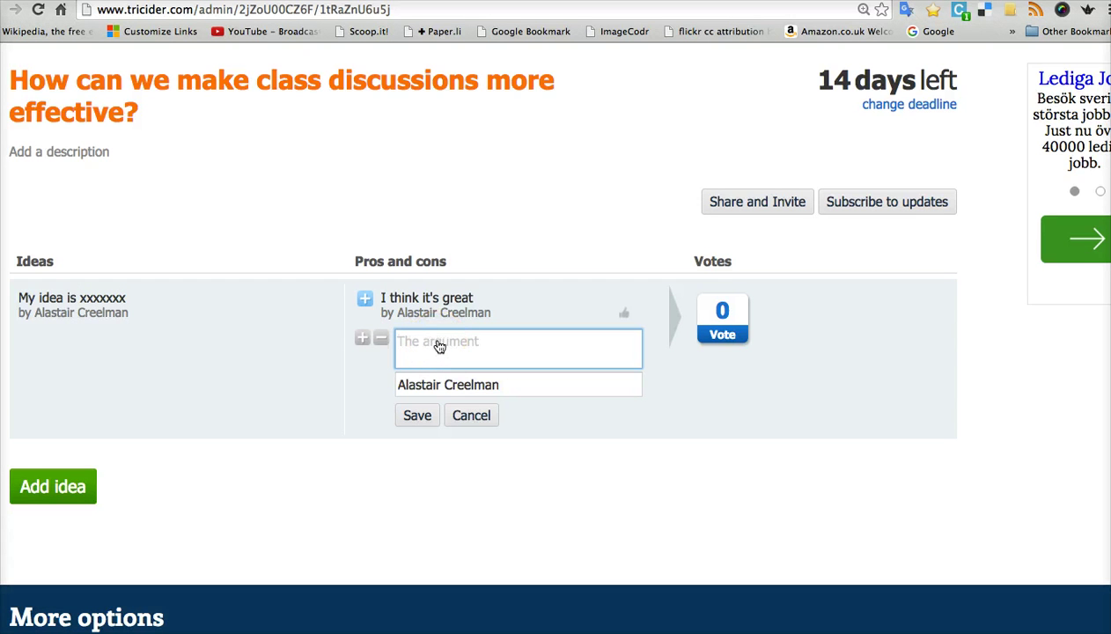
type("Not so good")
left_click(415, 415)
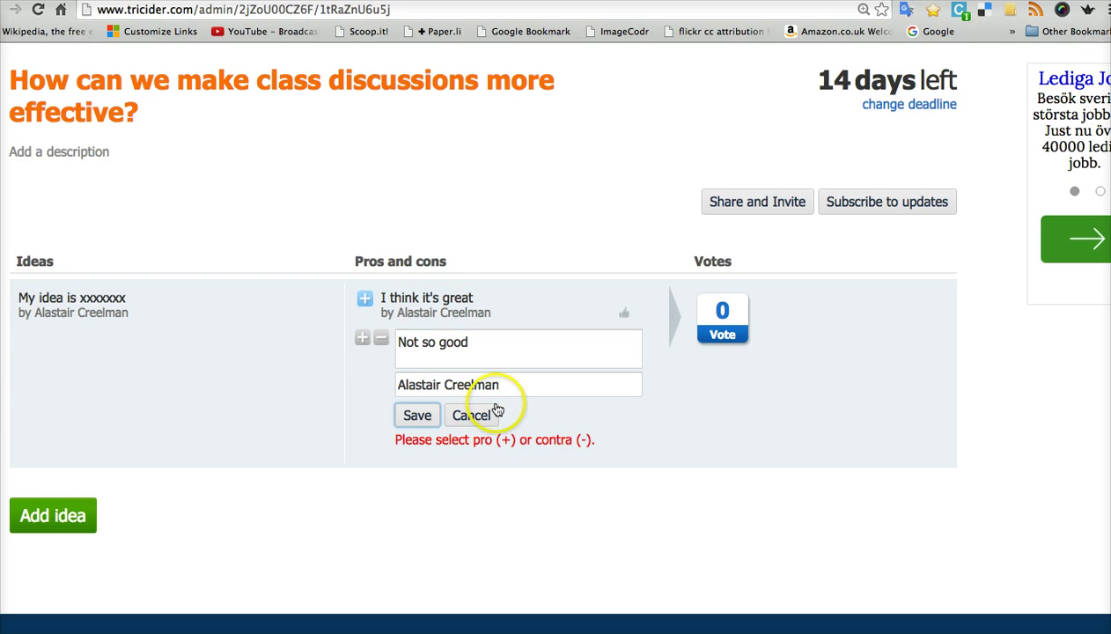
left_click(378, 339)
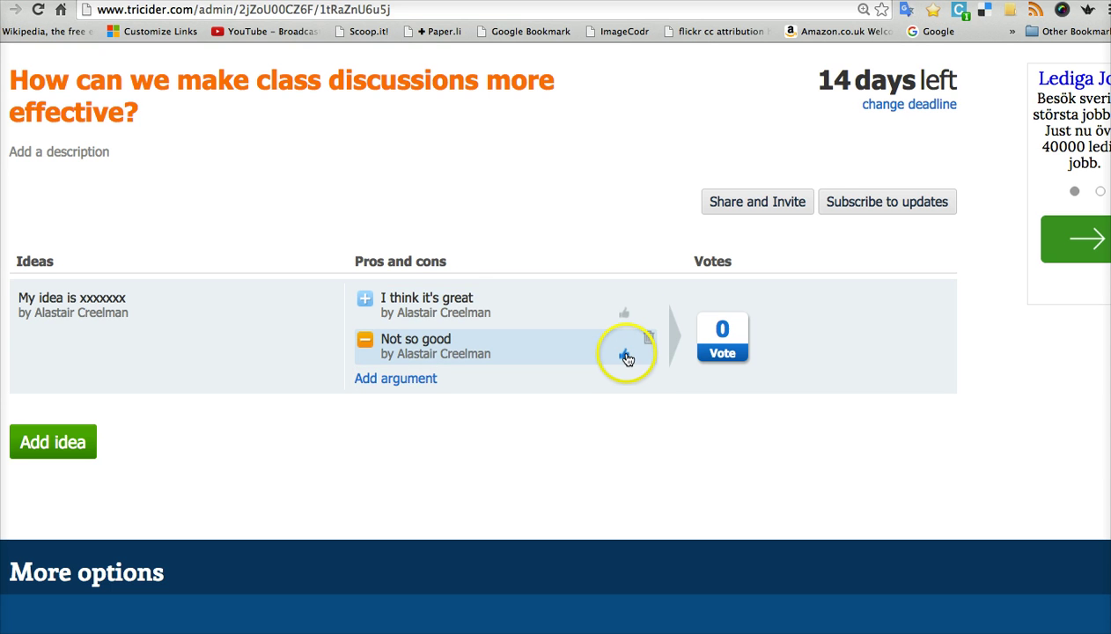
Thumbs-up the 'I think it's great' pro argument and cast one vote under the shown name
left_click(625, 315)
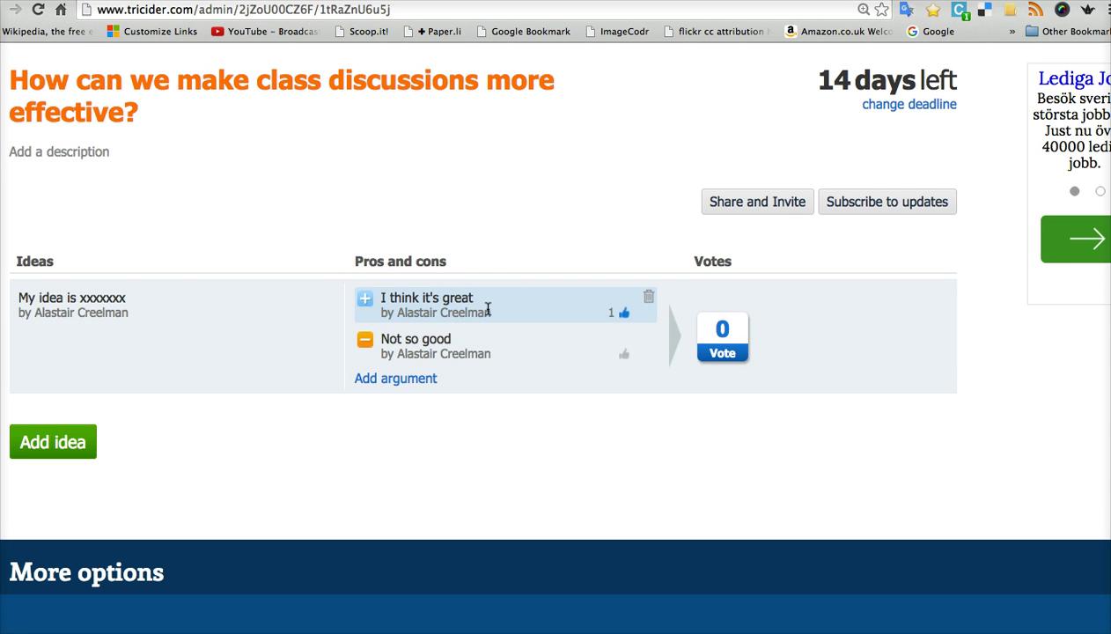
mouse_move(149, 314)
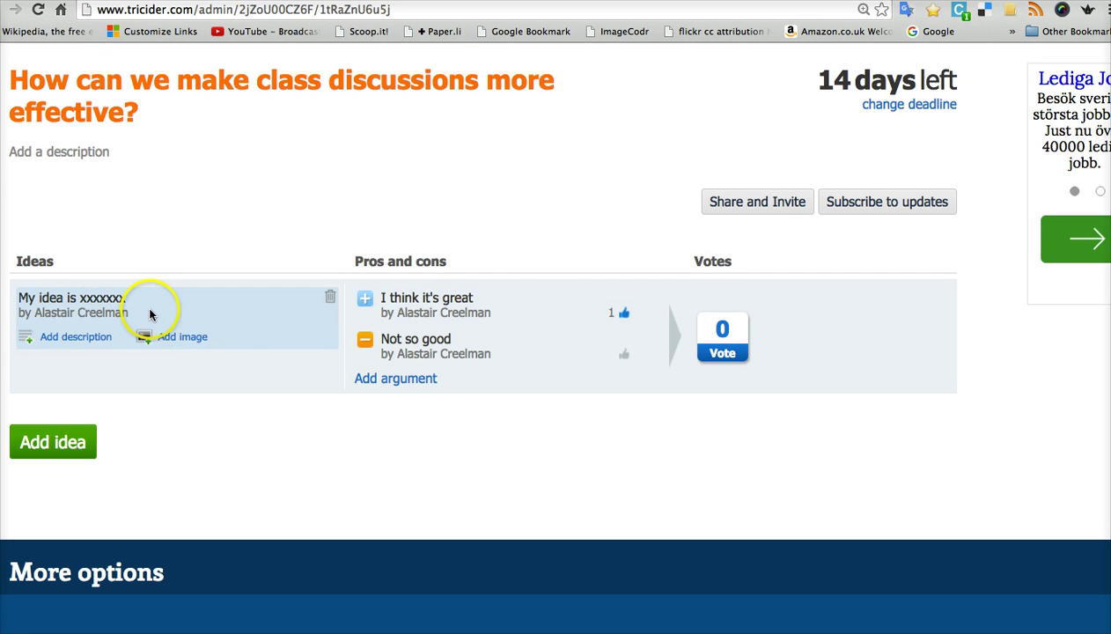
mouse_move(471, 365)
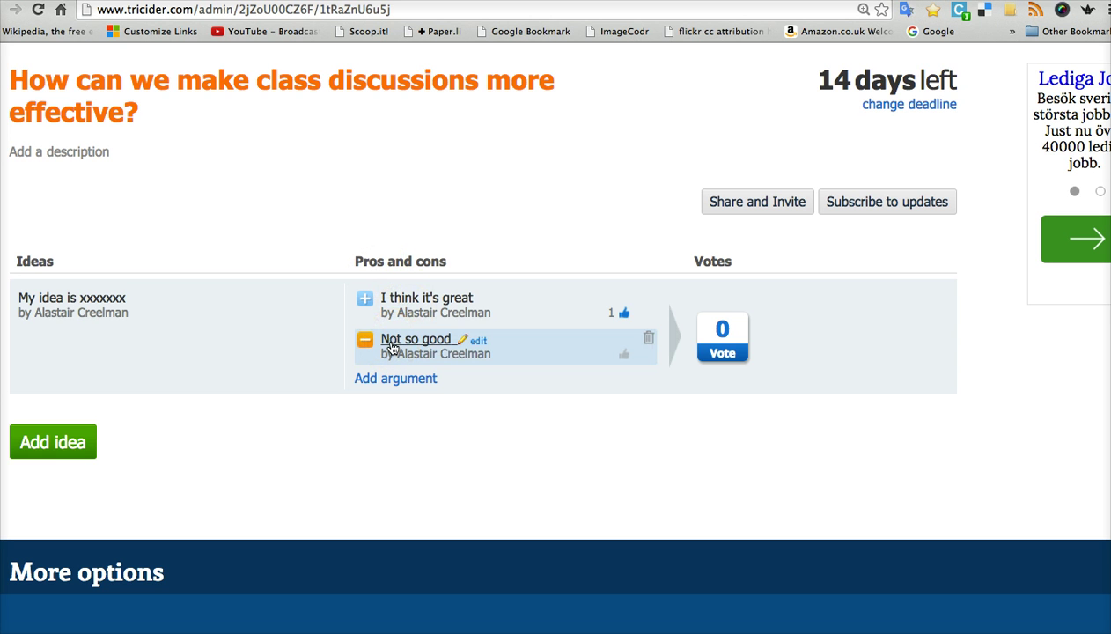
left_click(721, 352)
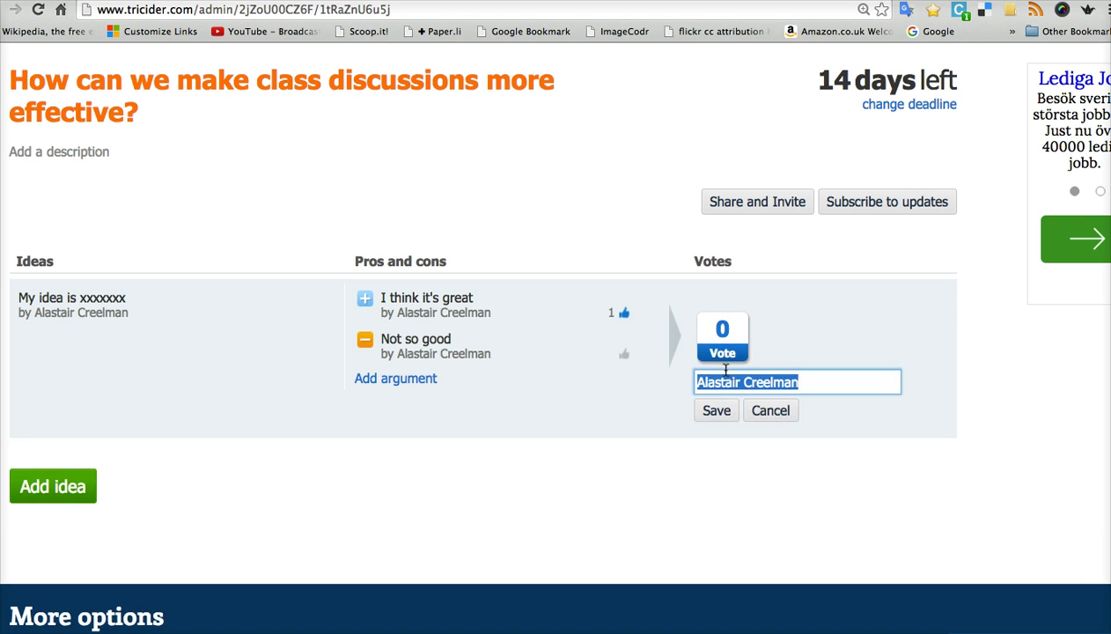
left_click(715, 410)
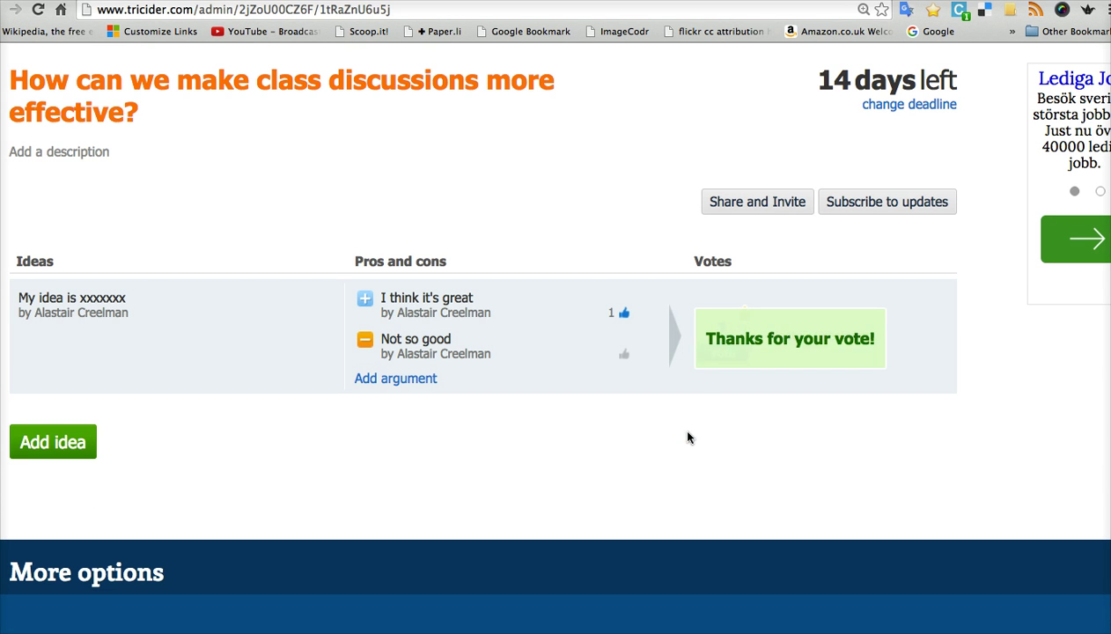
left_click(723, 408)
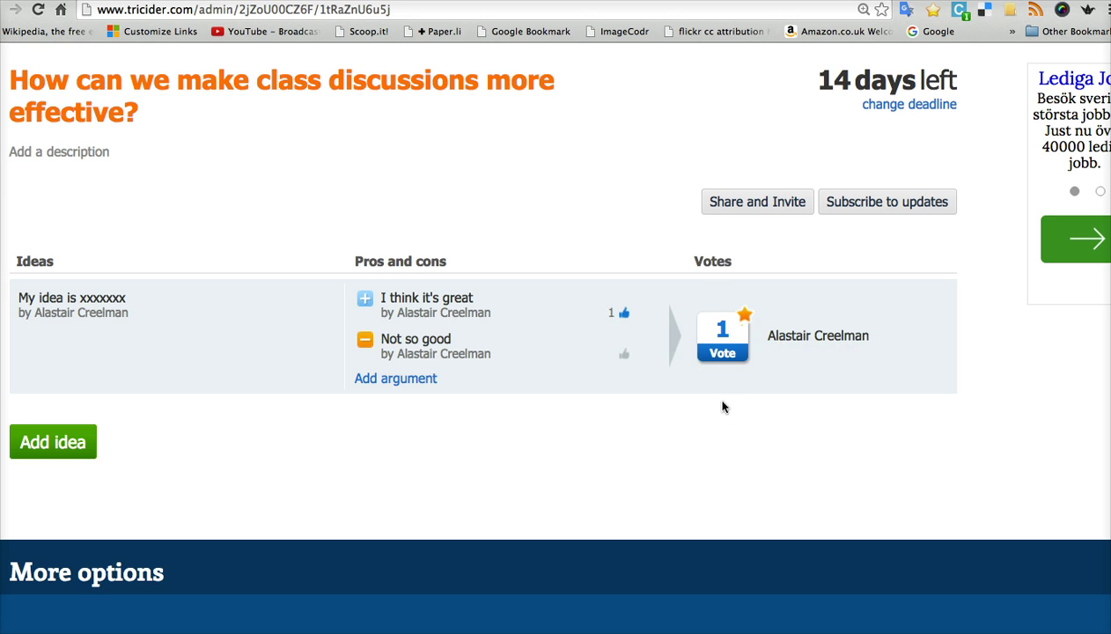
mouse_move(225, 307)
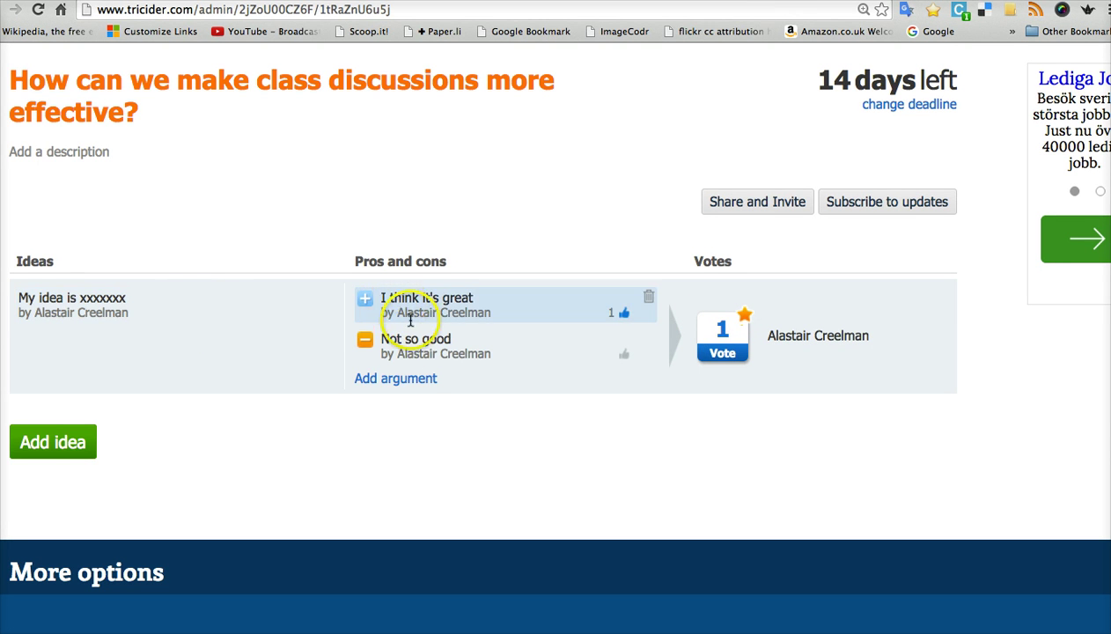
mouse_move(403, 345)
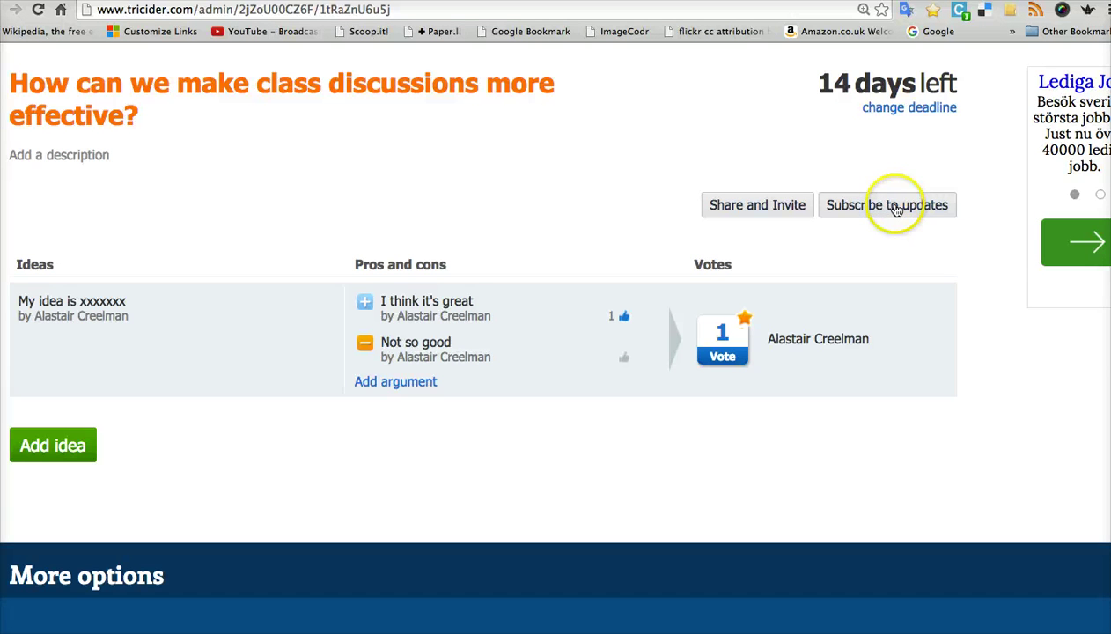
Scroll down to More options and select the Settings tile for flow and design
scroll(526, 198, "down", 4)
scroll(527, 196, "down", 2)
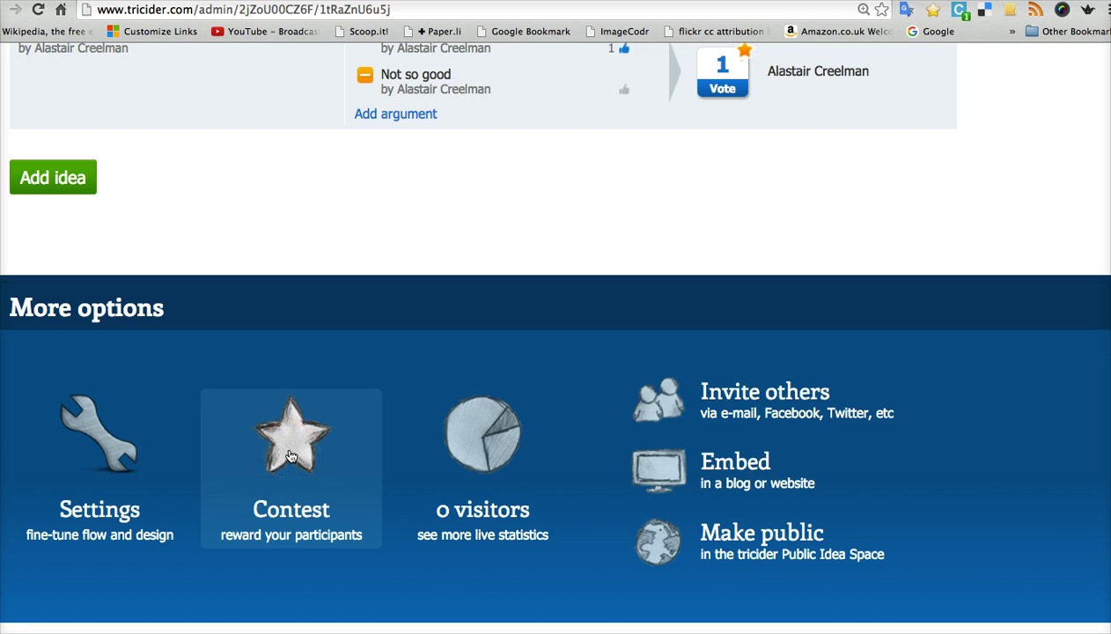
left_click(181, 444)
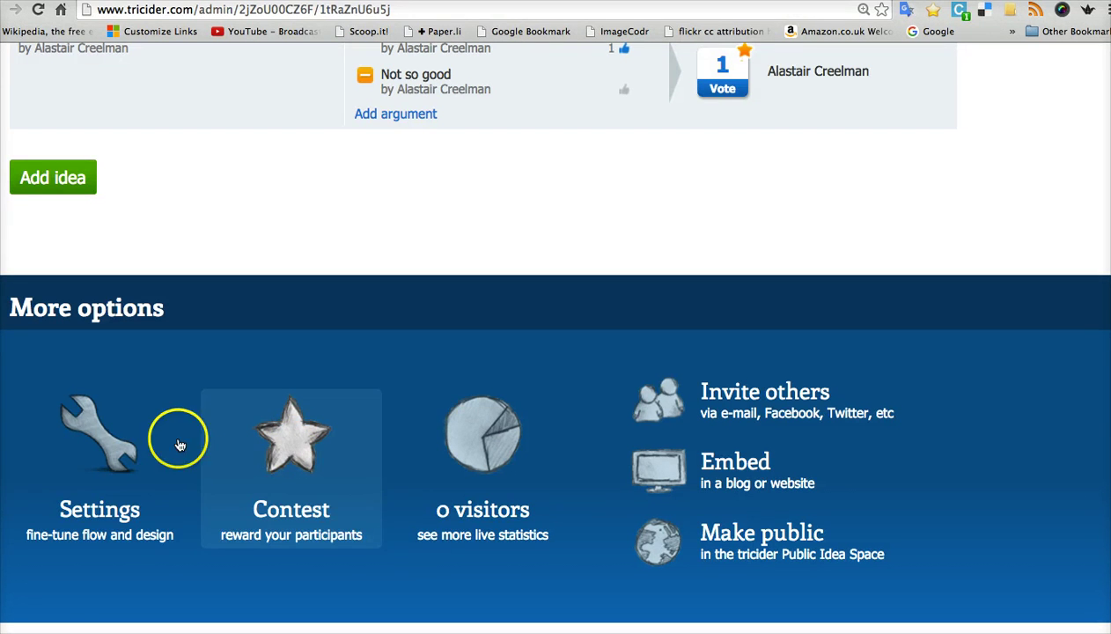
scroll(85, 467, "down", 1)
left_click(88, 469)
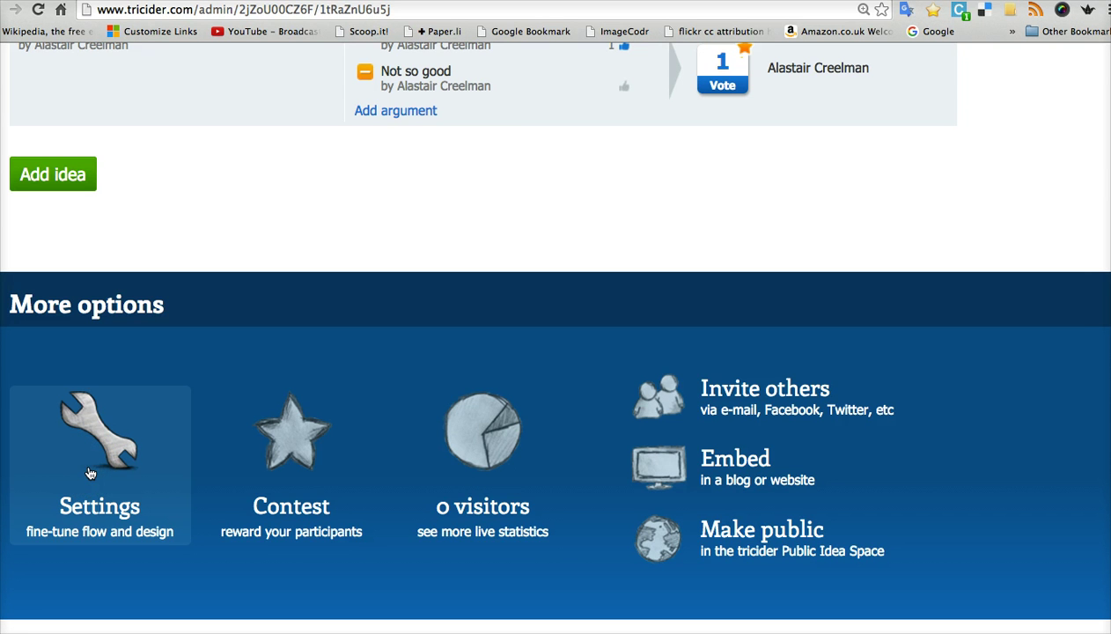
left_click(90, 467)
left_click(100, 480)
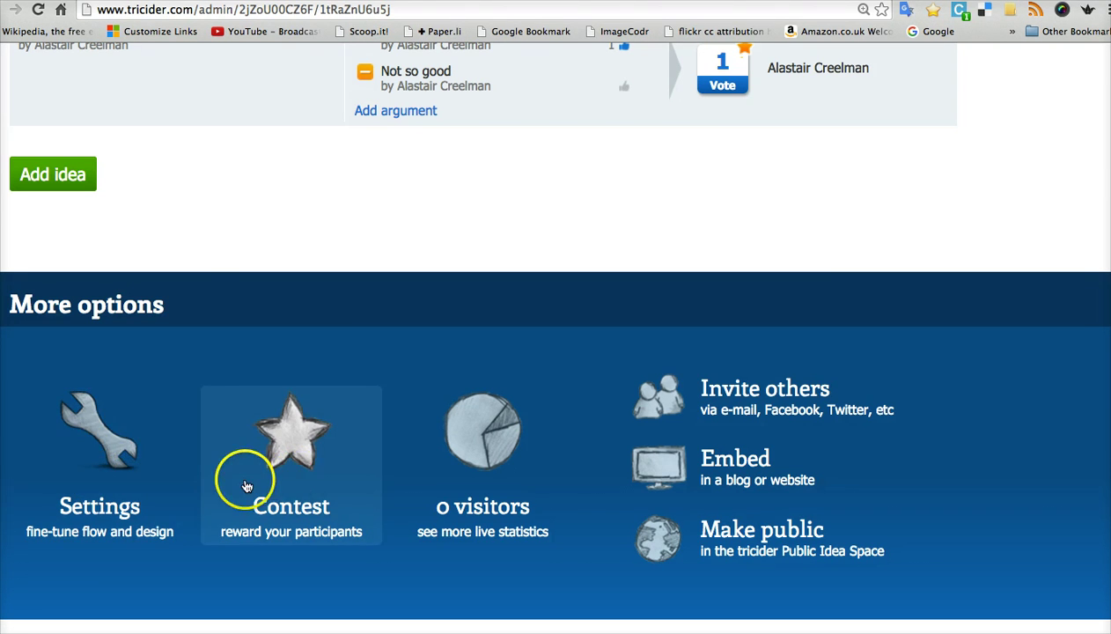
scroll(223, 477, "up", 3)
Scroll up to the top to show the idea with its pro, con and 1 vote
scroll(224, 480, "up", 6)
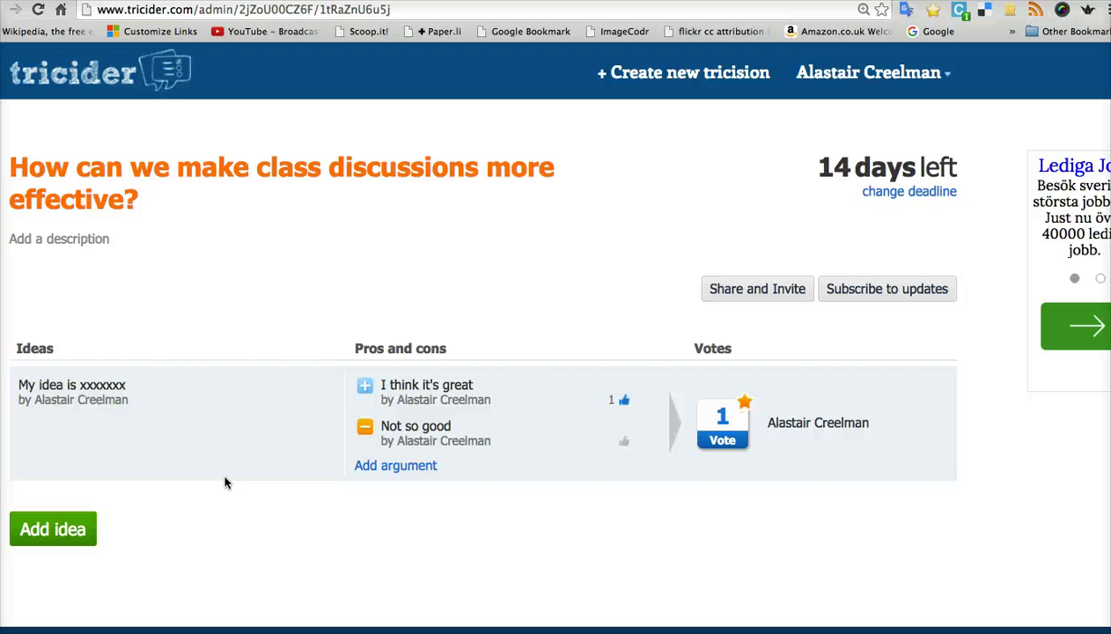
left_click(213, 483)
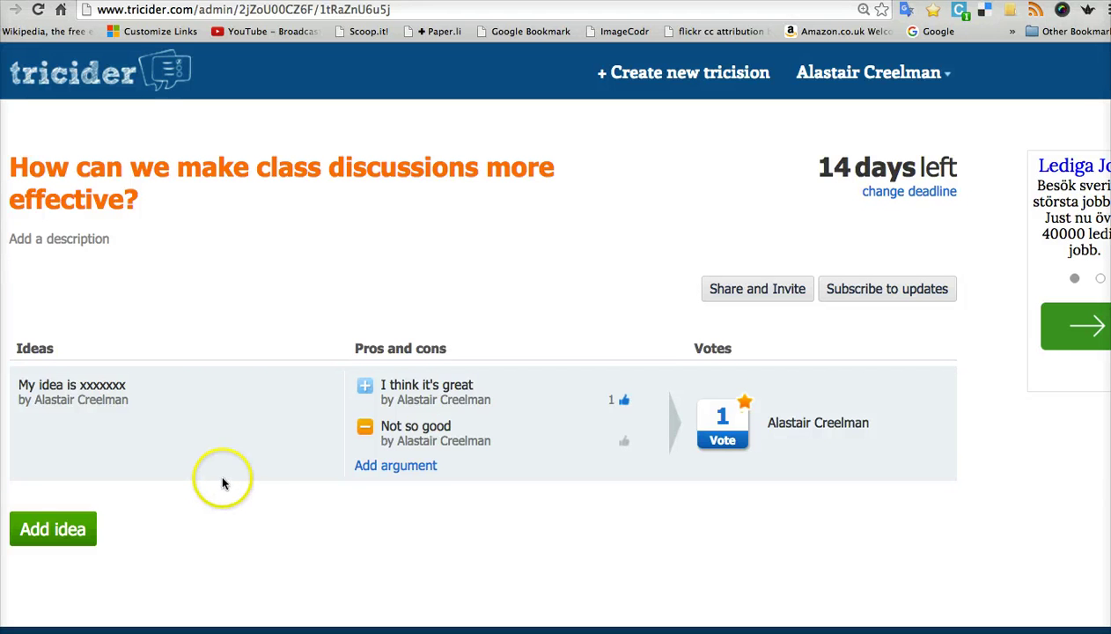